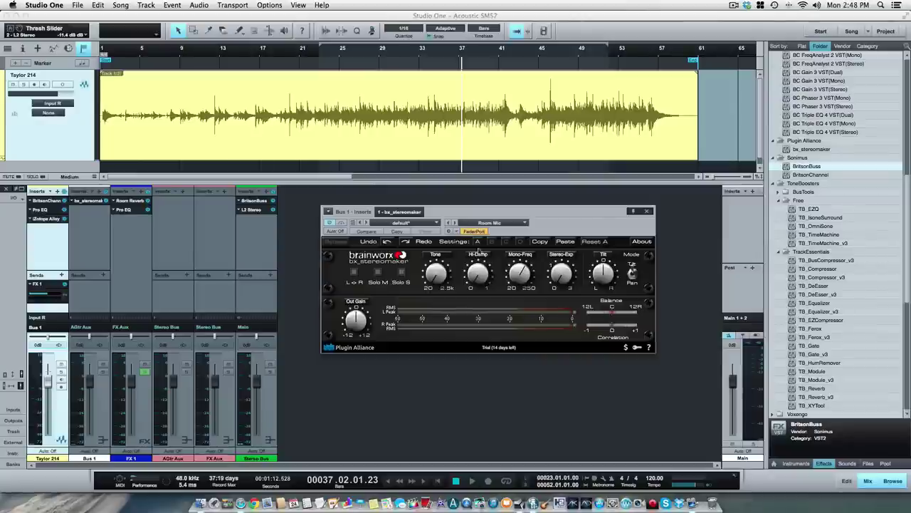
Nudge the bx_stereomaker window slightly up and left over the mixer
left_click_drag(467, 216, 459, 216)
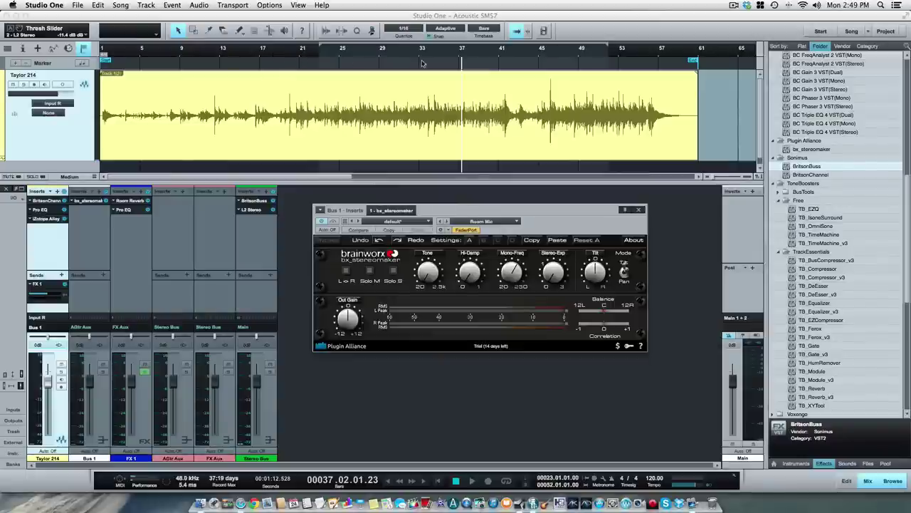
Play from bar 26, pan the Taylor 214 channel slightly left, then stop playback
left_click(353, 55)
key("space")
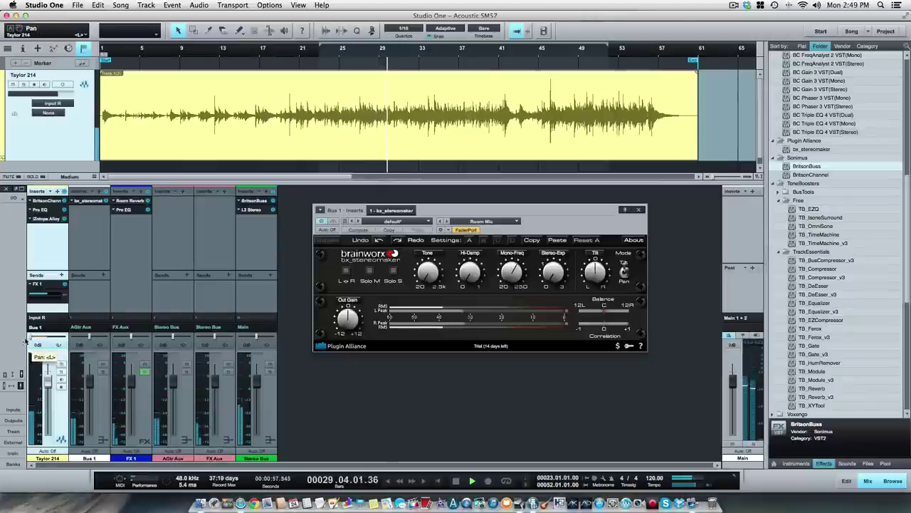
left_click_drag(8, 340, 64, 344)
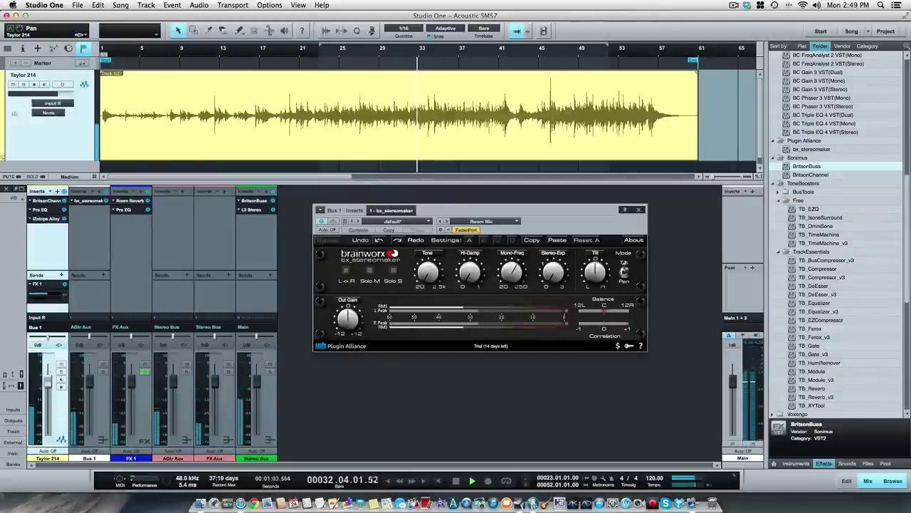
key("space")
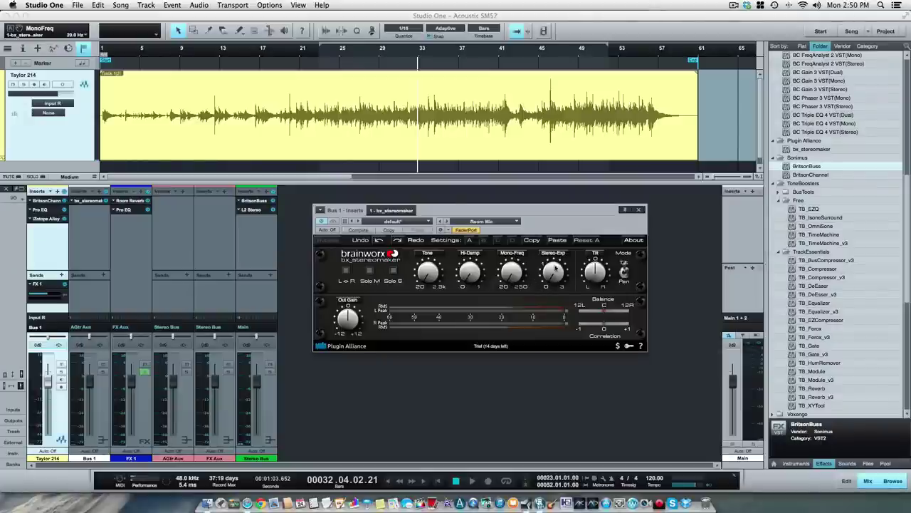
Set bx_stereomaker's Stereo-Exp to 0 % and leave the mode on Tilt
mouse_move(553, 278)
left_mouse_down()
mouse_move(551, 271)
mouse_move(549, 293)
left_mouse_up()
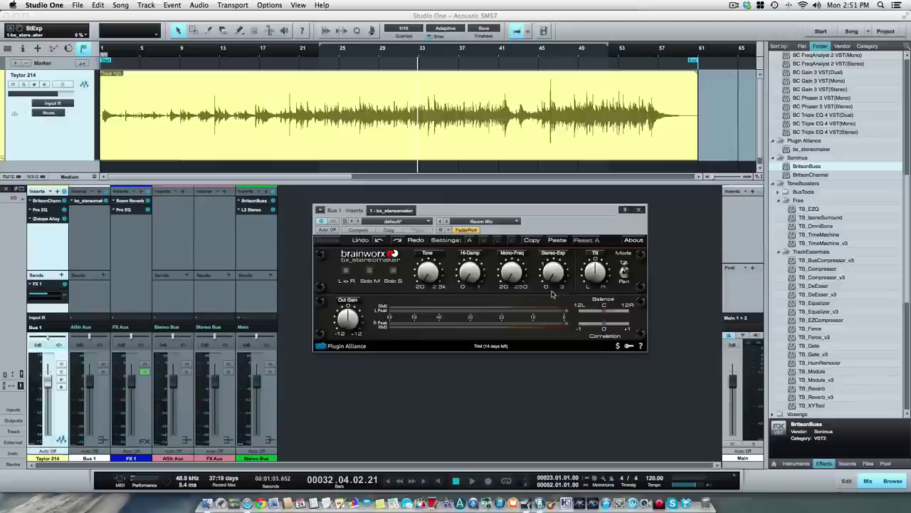
left_click(624, 271)
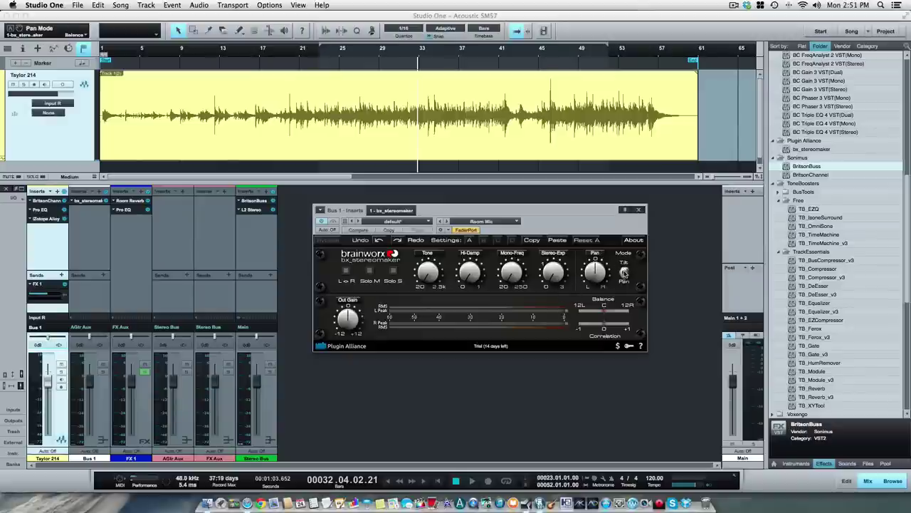
left_click(623, 272)
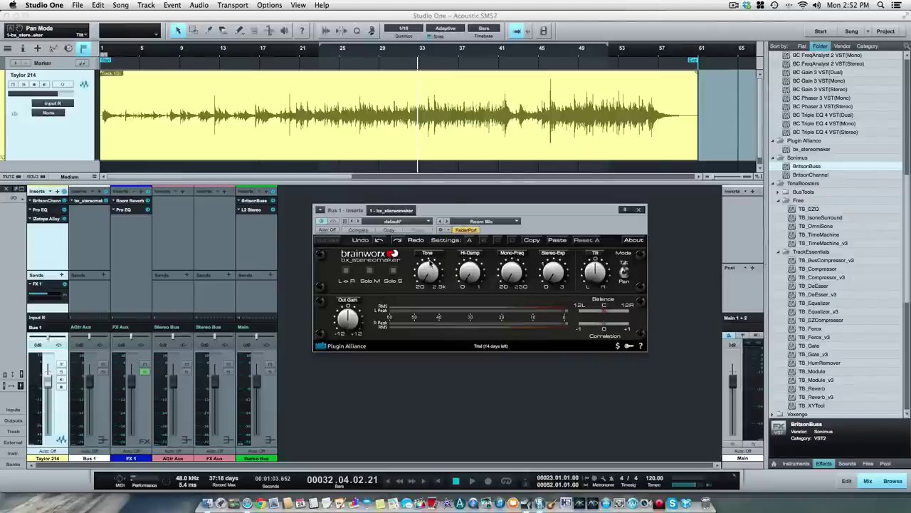
Play from bar 25 while raising Stereo-Exp past +200 %, settling near +200 %, then stop
left_click(342, 49)
key("space")
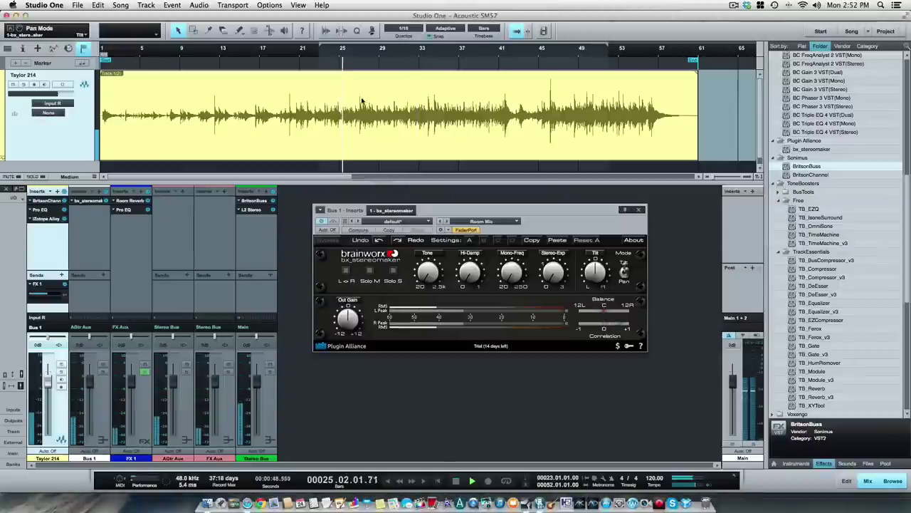
mouse_move(552, 281)
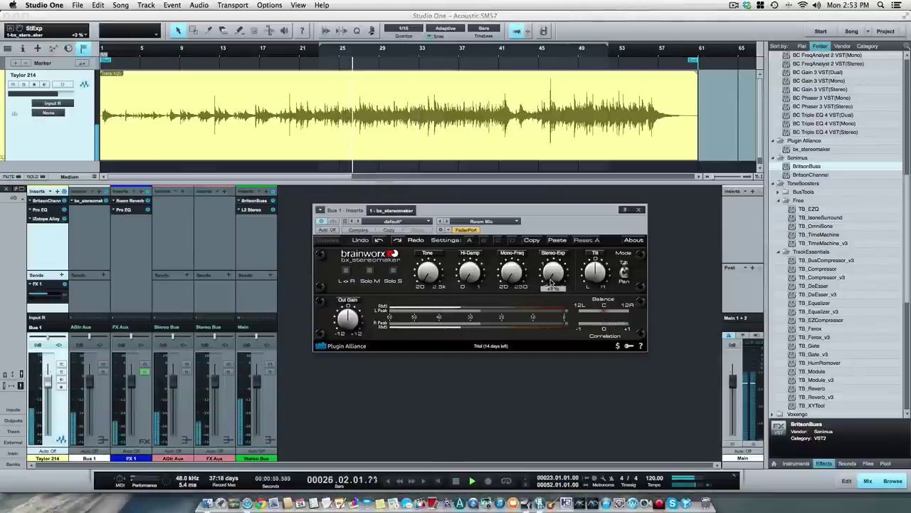
left_click_drag(551, 280, 554, 236)
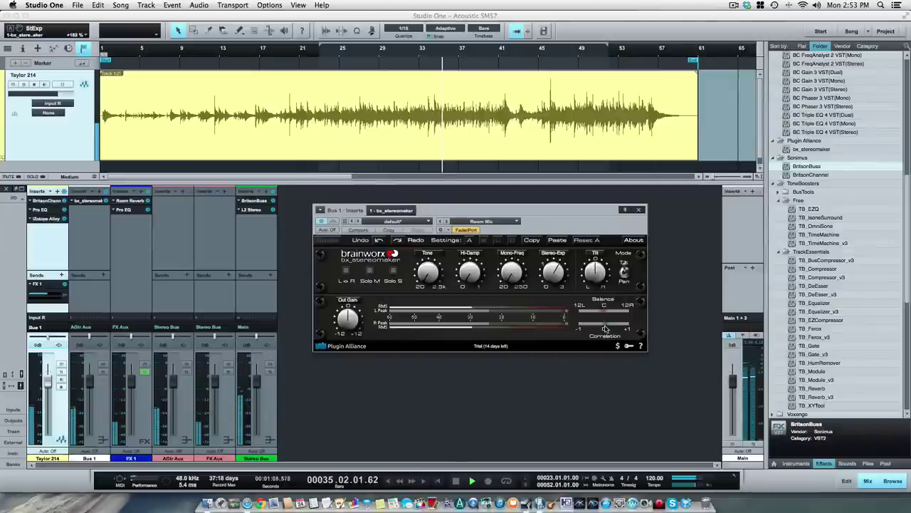
left_click_drag(554, 278, 551, 250)
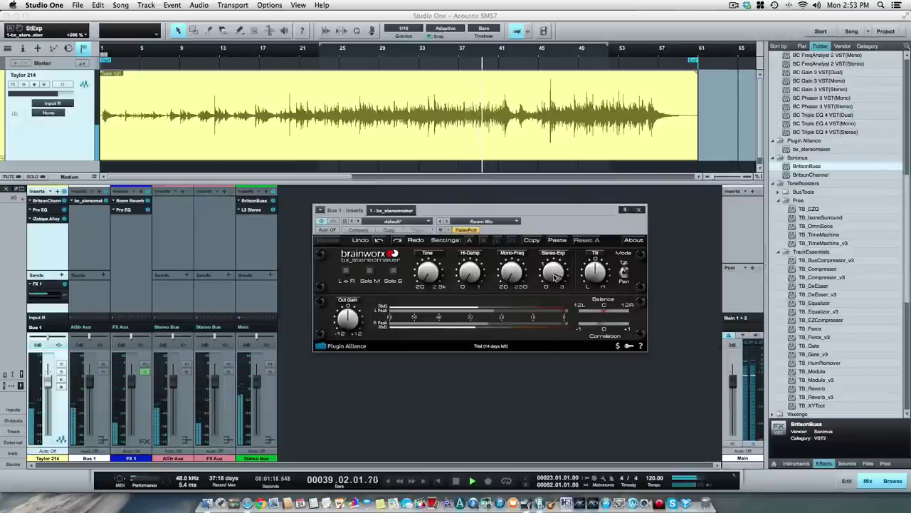
left_click_drag(555, 277, 554, 299)
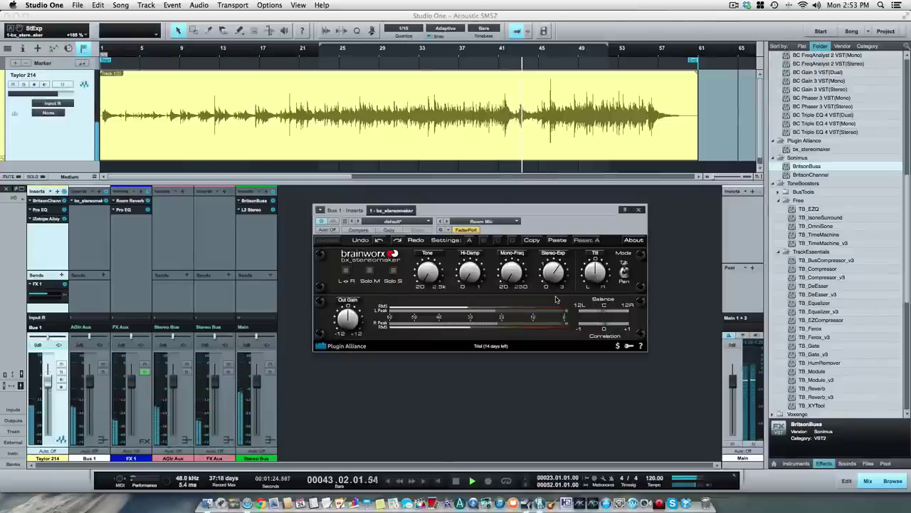
key("space")
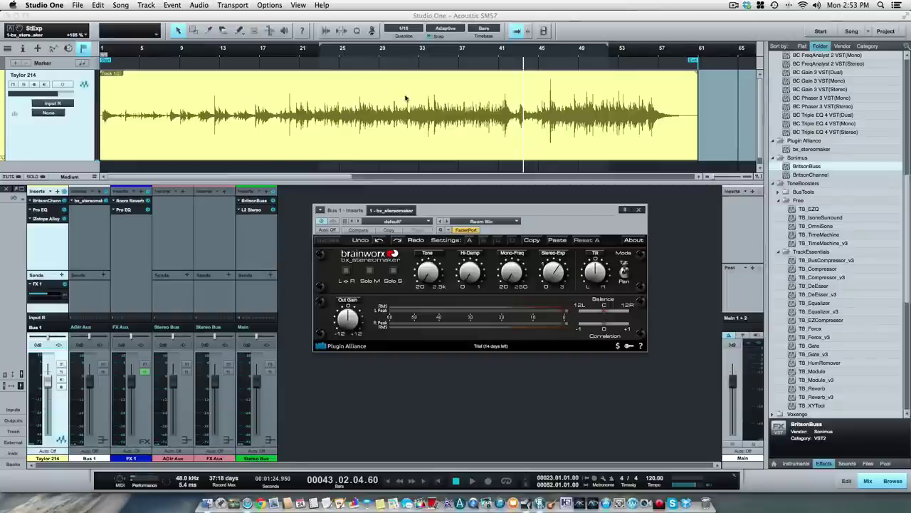
Play from bar 25 and sweep the Tone frequency between 60 Hz and 2500 Hz, bringing it back down
left_click(342, 56)
key("space")
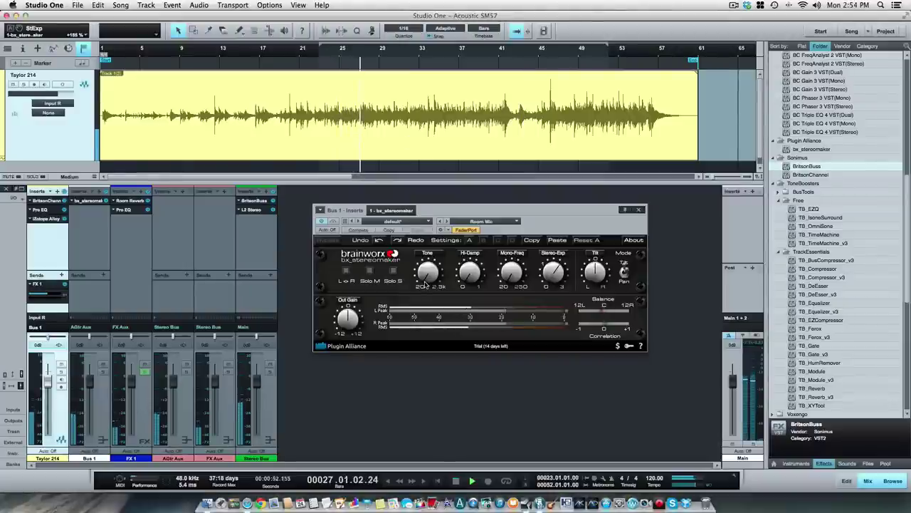
left_click_drag(426, 285, 423, 270)
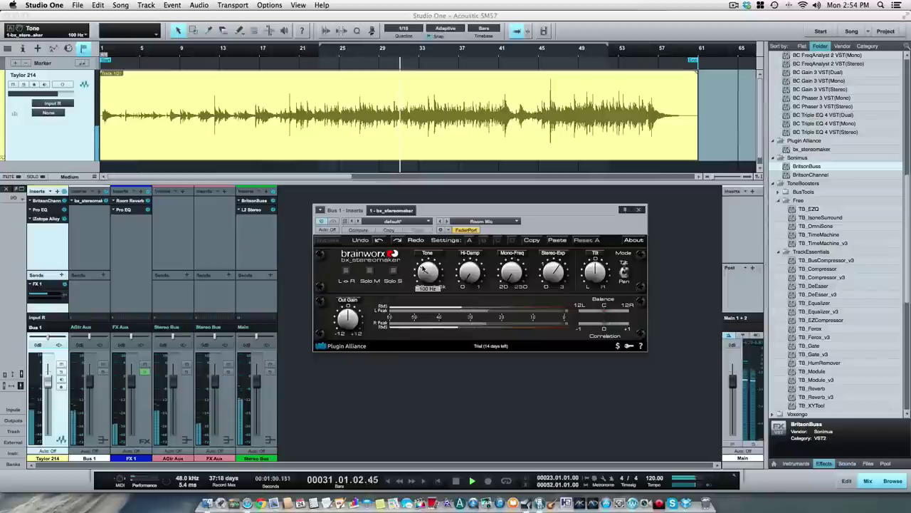
left_click_drag(422, 270, 425, 257)
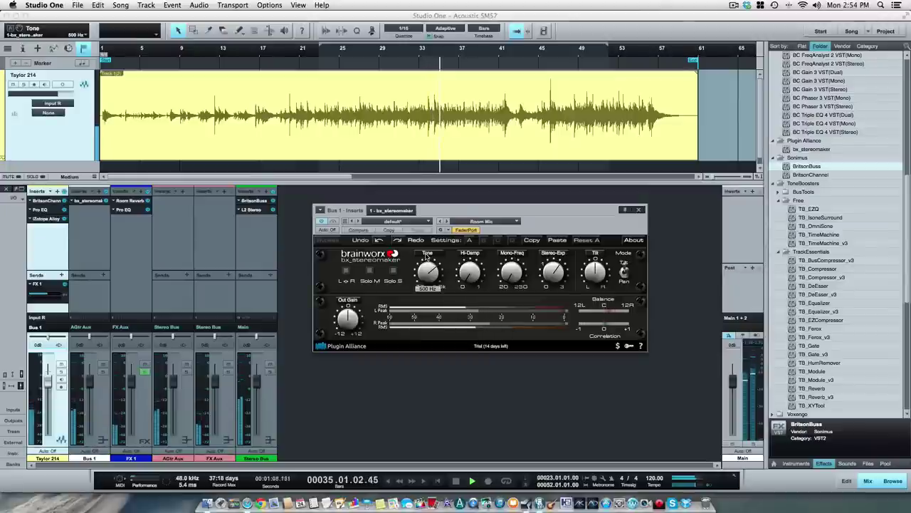
left_click_drag(425, 257, 426, 254)
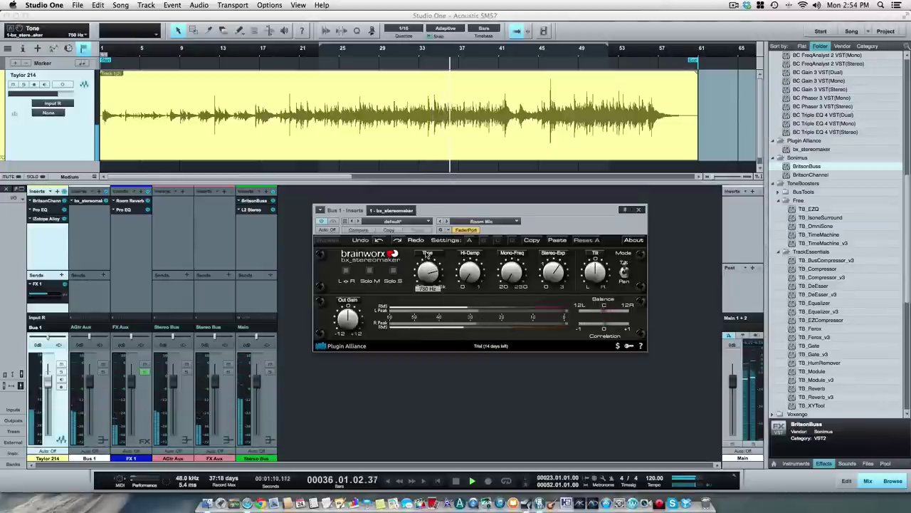
left_click_drag(427, 254, 426, 243)
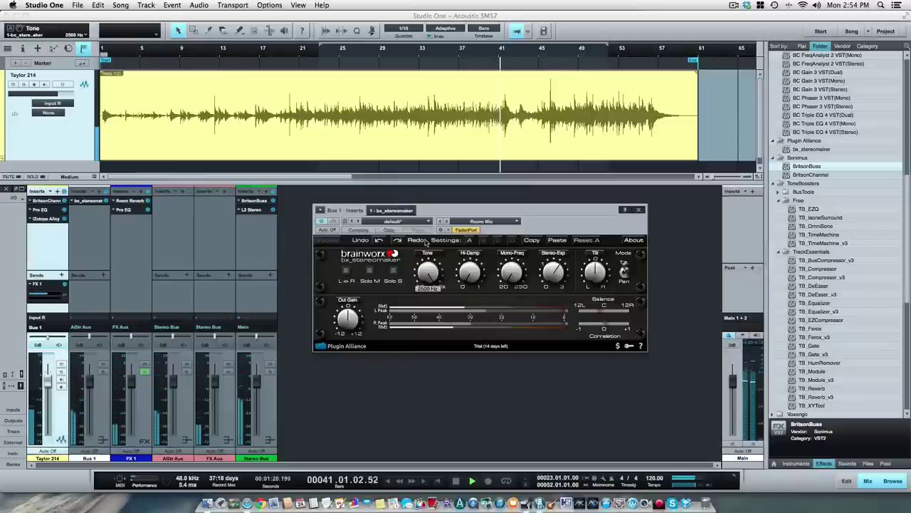
left_click_drag(425, 243, 425, 269)
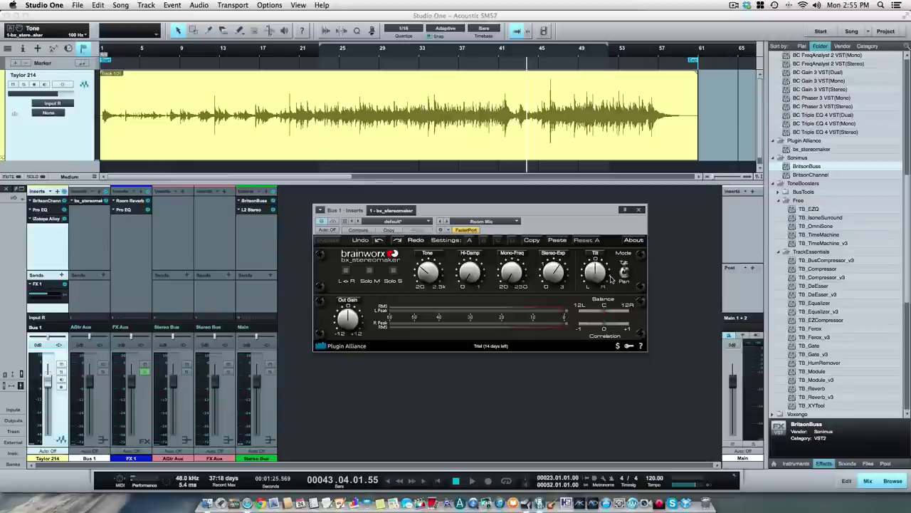
Play from bar 26 and tilt the stereomaker's balance to 48 R
key("space")
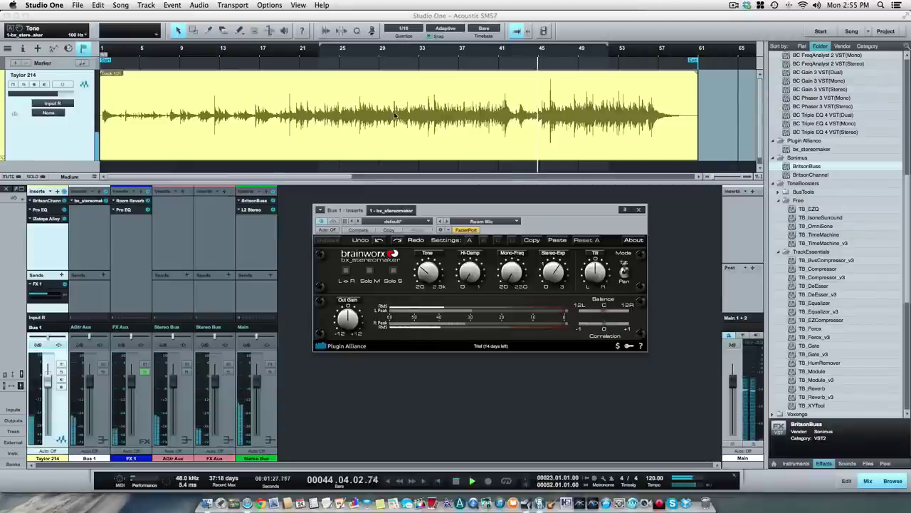
left_click(360, 87)
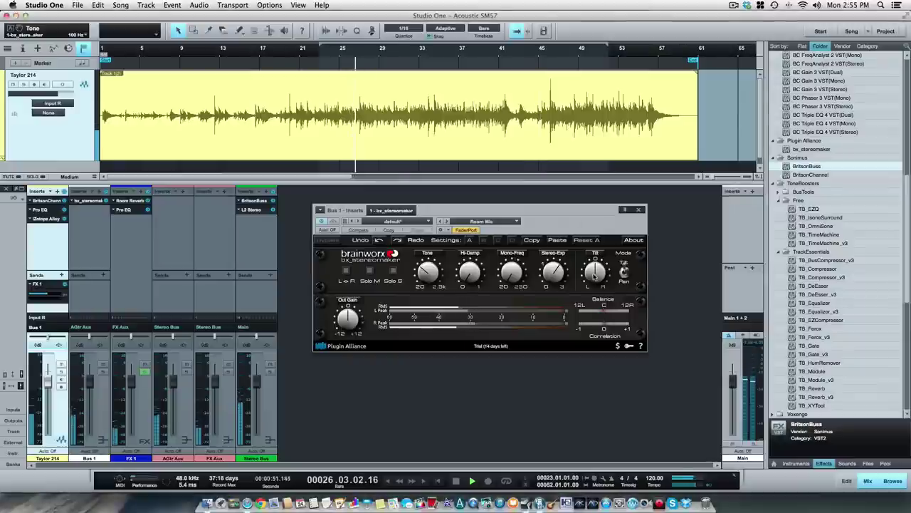
mouse_move(595, 276)
left_mouse_down()
mouse_move(587, 229)
mouse_move(597, 336)
mouse_move(591, 273)
left_mouse_up()
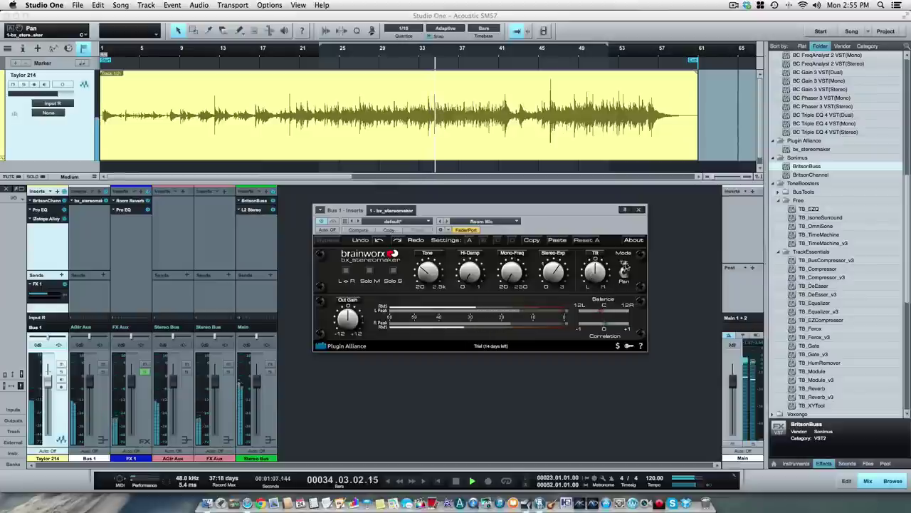
Switch the stereomaker to Pan mode, pan to 43 R and back to centre, then stop
left_click(623, 271)
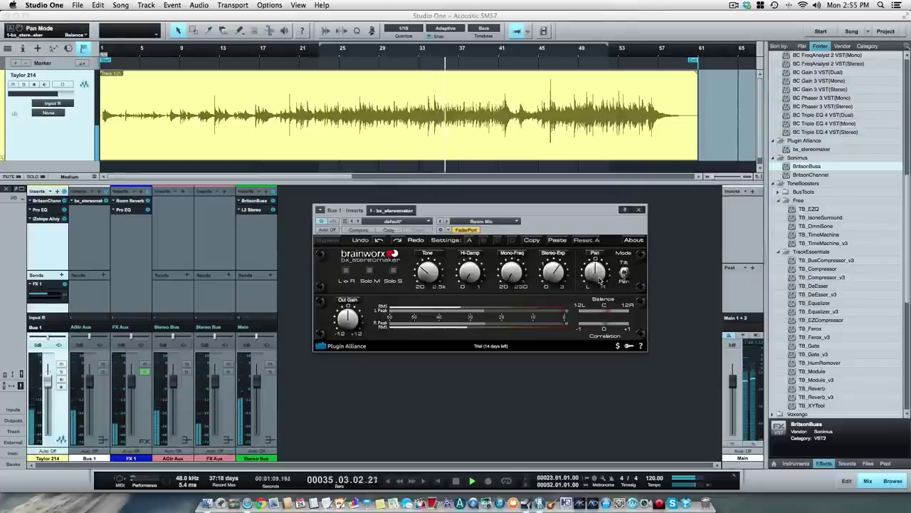
mouse_move(595, 271)
left_mouse_down()
mouse_move(590, 236)
mouse_move(591, 312)
mouse_move(590, 272)
left_mouse_up()
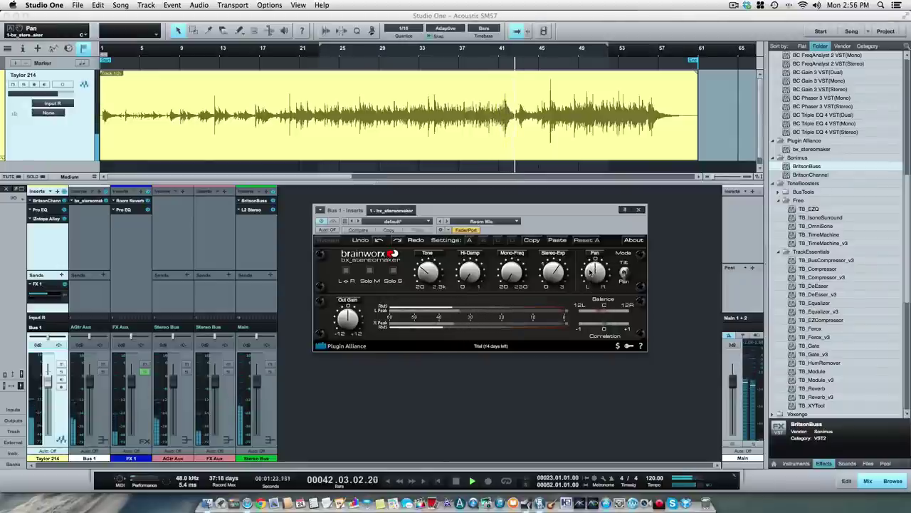
key("space")
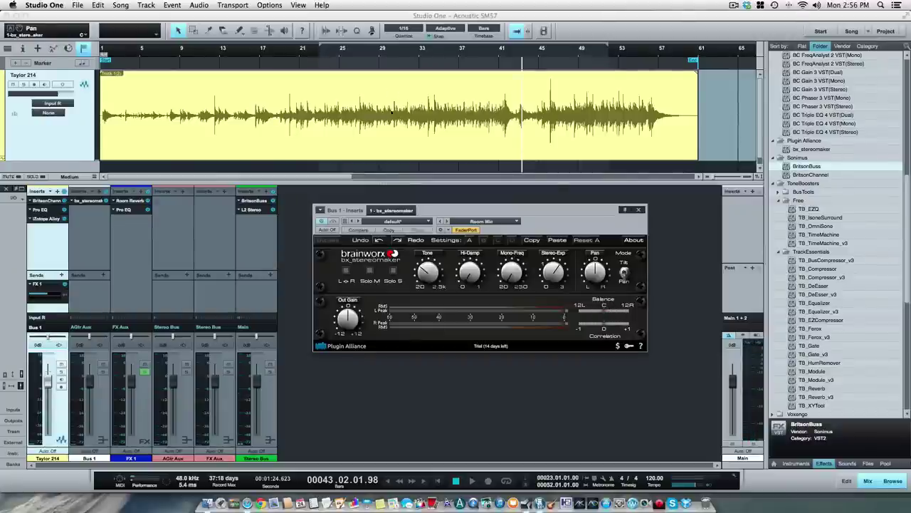
Play from bar 24, bypassing bx_stereomaker three times to compare, ending with it enabled
left_click(331, 56)
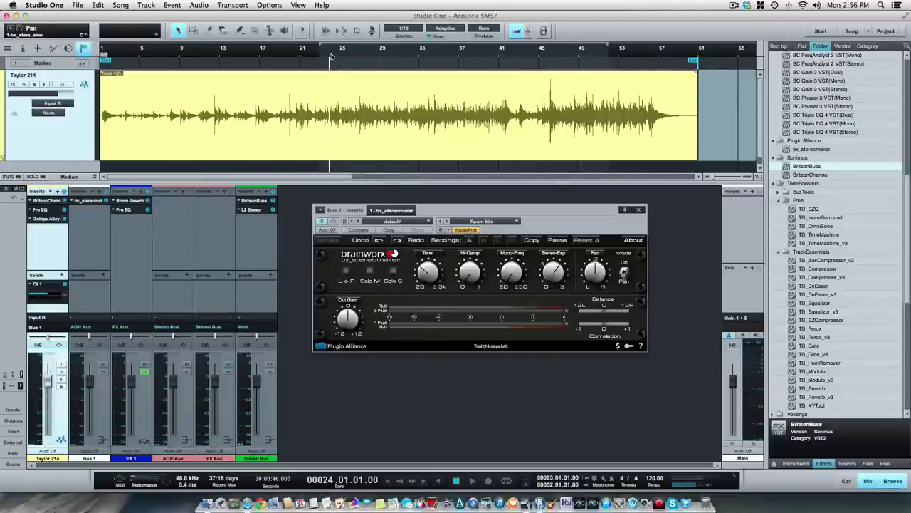
key("space")
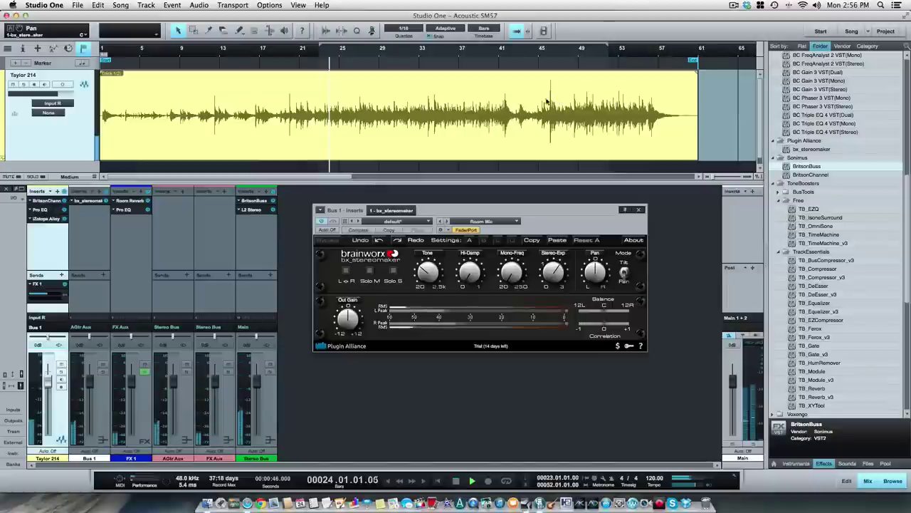
left_click(333, 223)
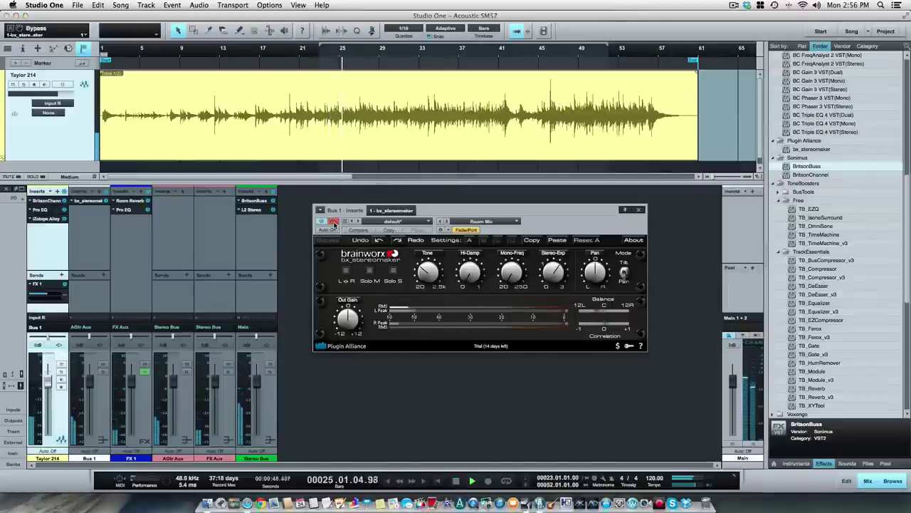
left_click(333, 222)
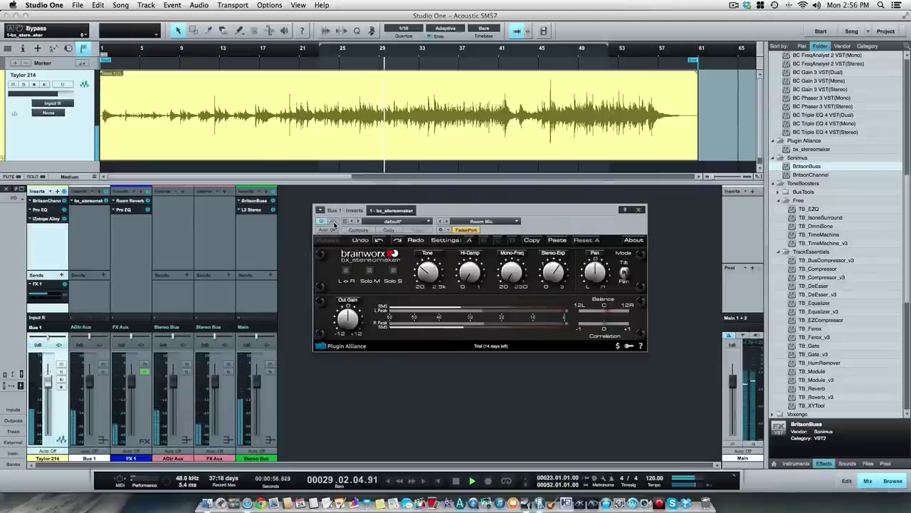
left_click(332, 222)
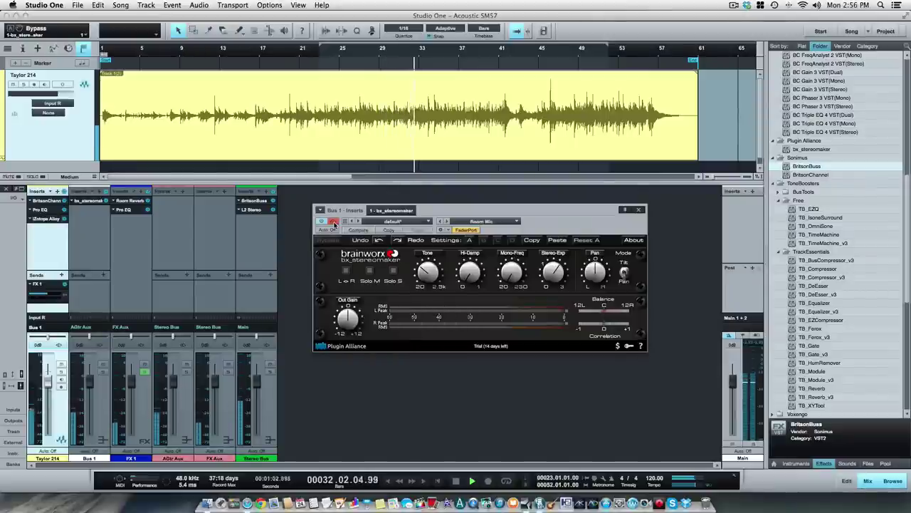
left_click(333, 222)
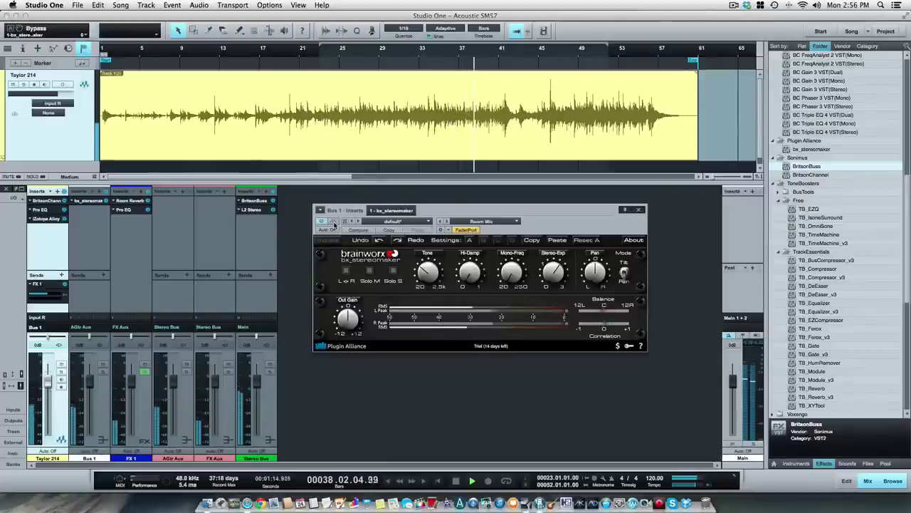
left_click(333, 222)
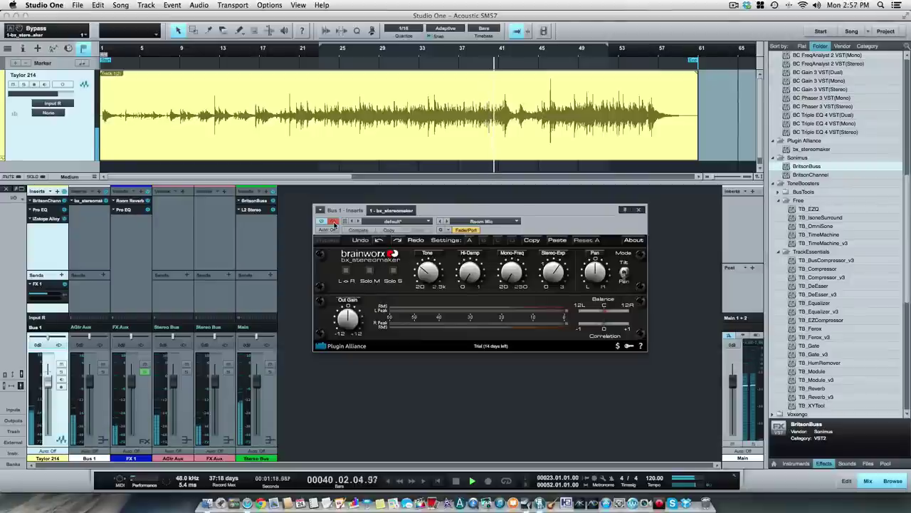
left_click(333, 222)
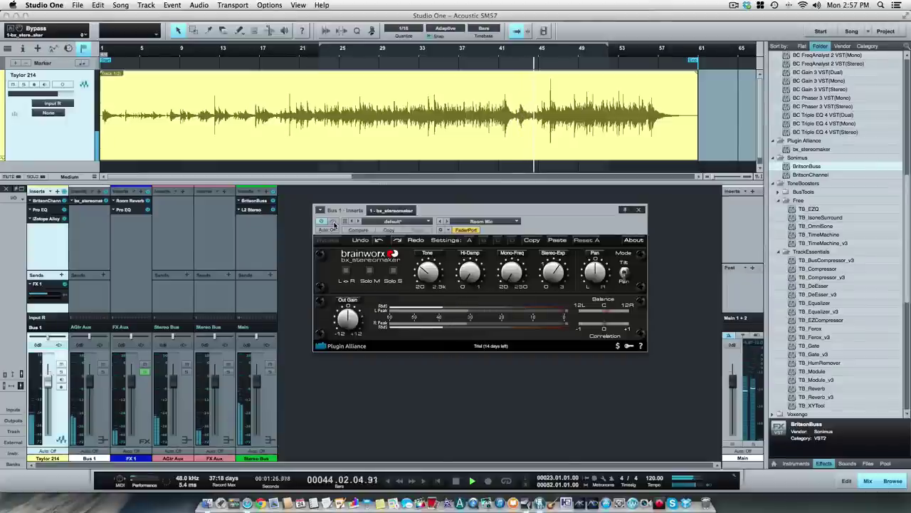
Stop playback and set the play position to bar 14
key("space")
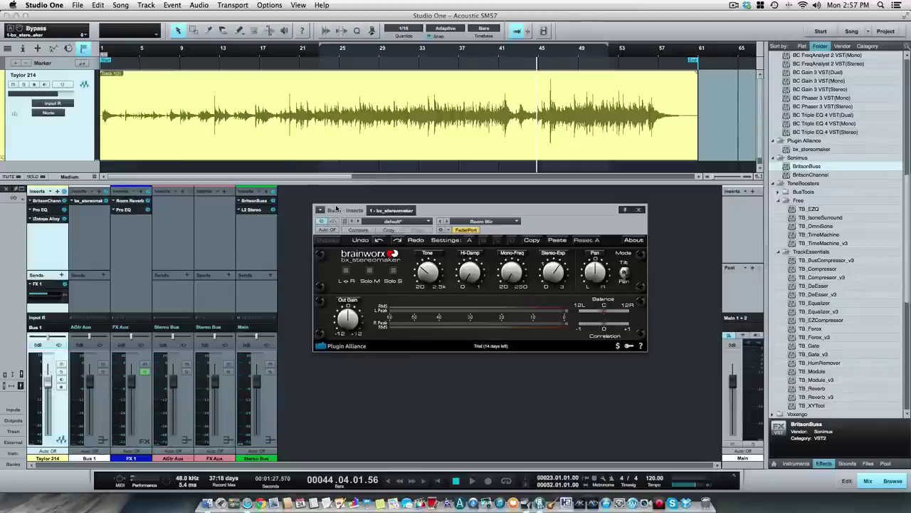
left_click(233, 49)
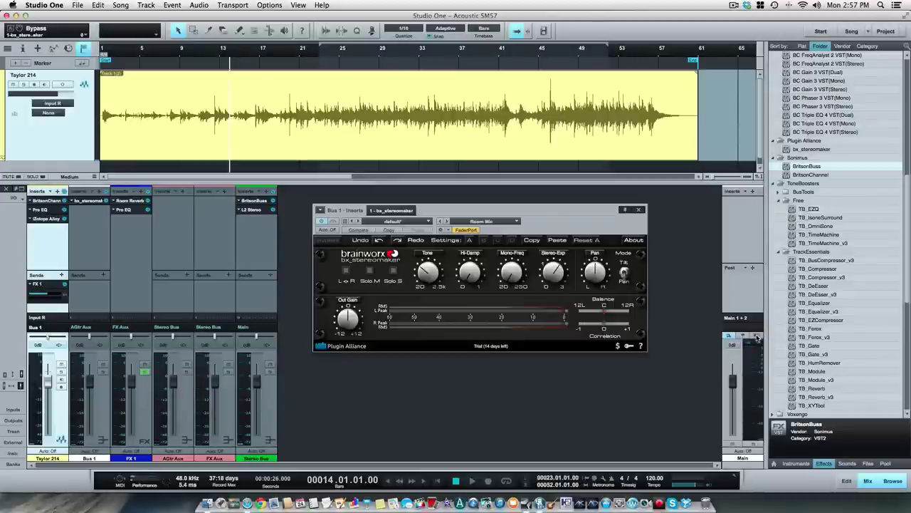
Play from bar 29 and toggle the Main channel's Mono check on and off
key("space")
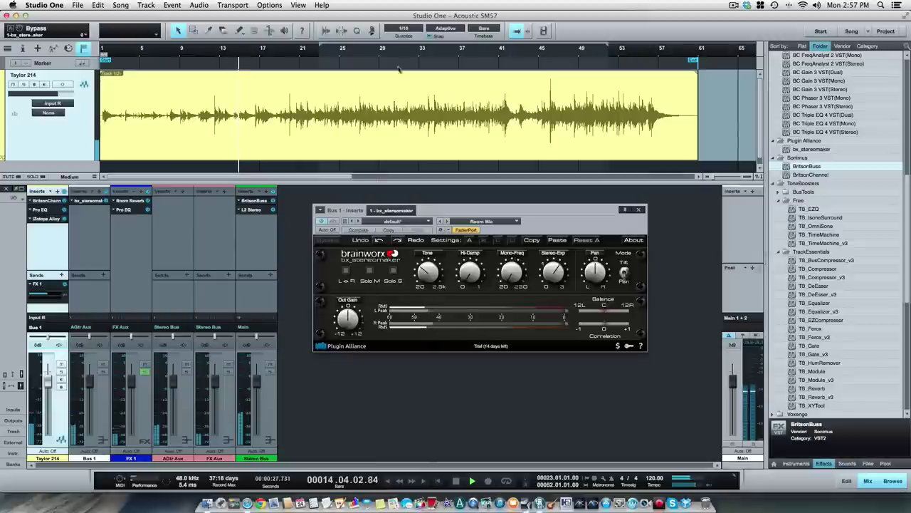
left_click(377, 49)
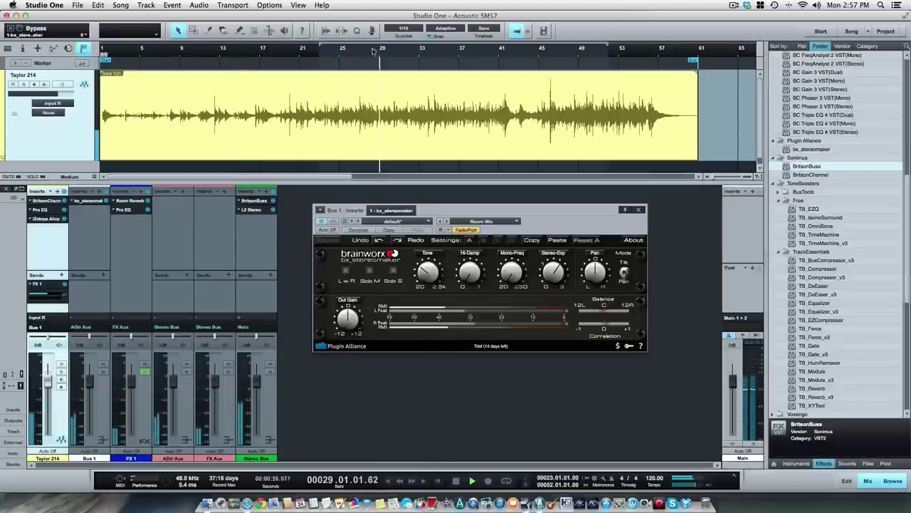
left_click(759, 336)
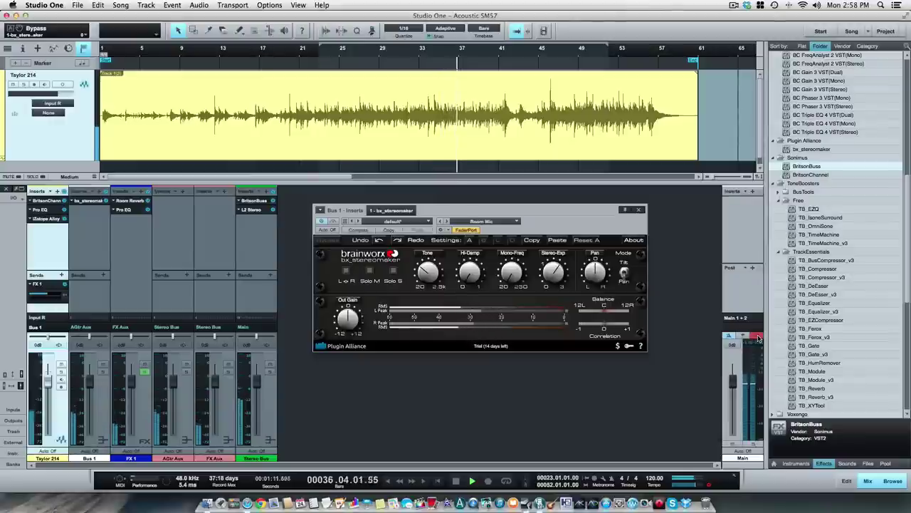
left_click(759, 337)
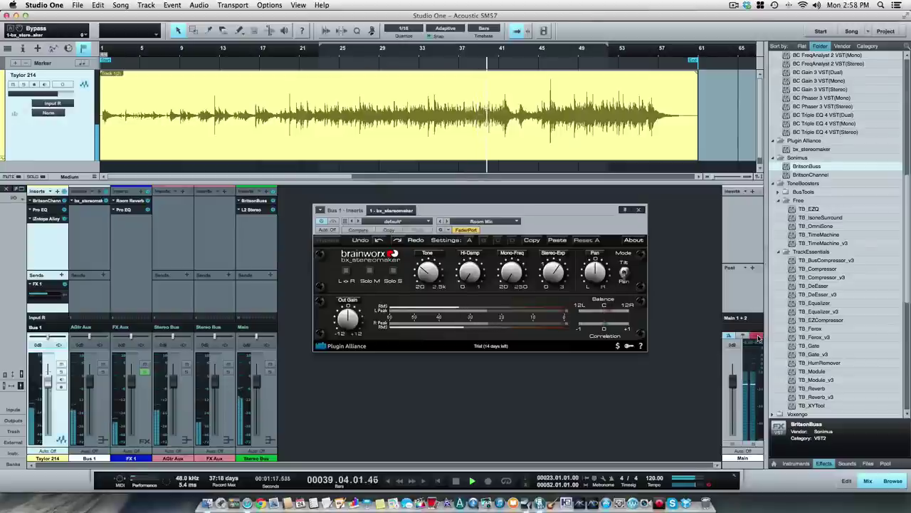
left_click(758, 337)
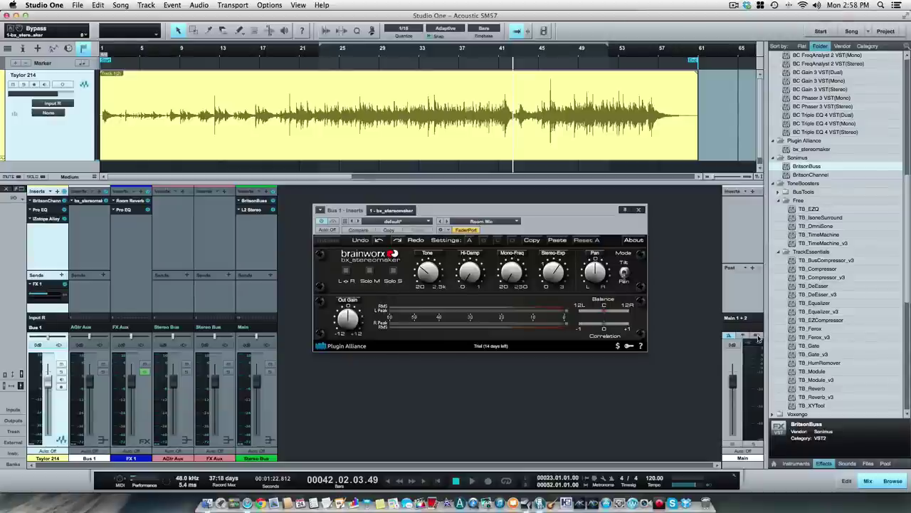
Play from bar 23 while sweeping bx_stereomaker Out Gain to +5.5 dB and back to 0 dB, then stop
left_click(322, 55)
key("space")
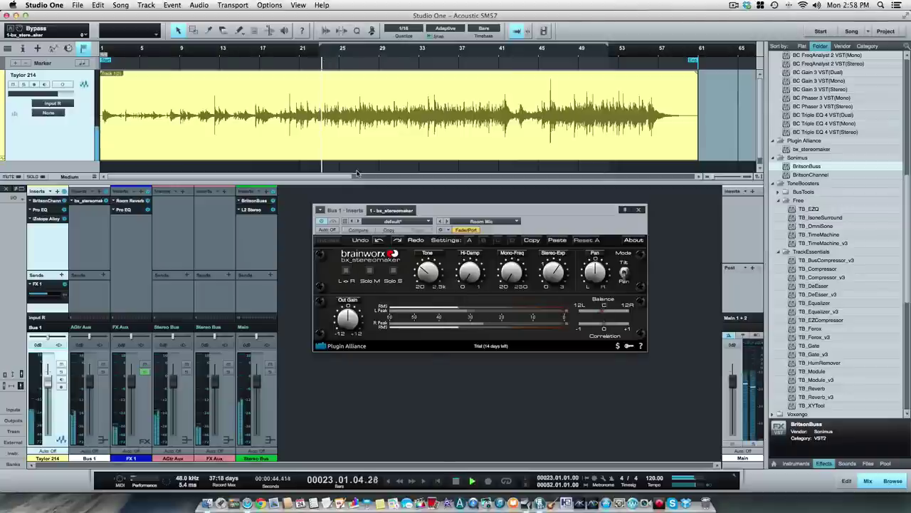
left_click_drag(347, 319, 338, 289)
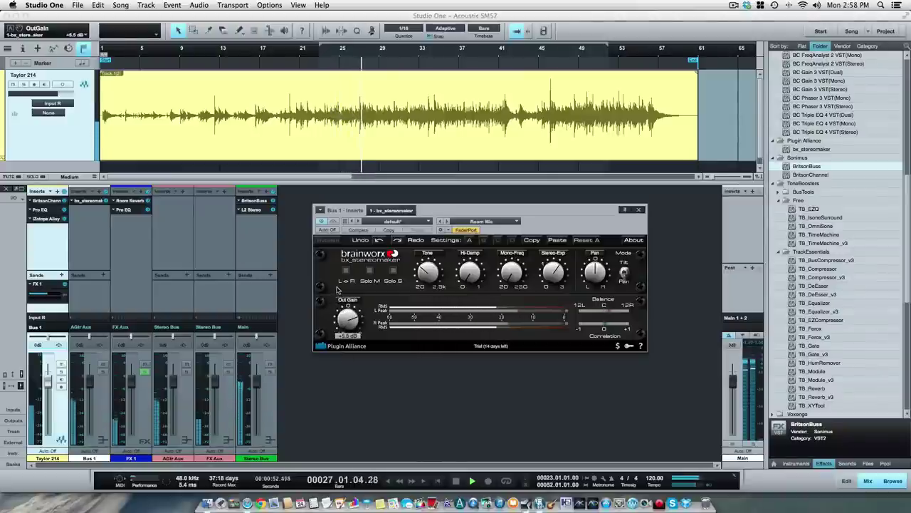
left_click_drag(339, 289, 336, 306)
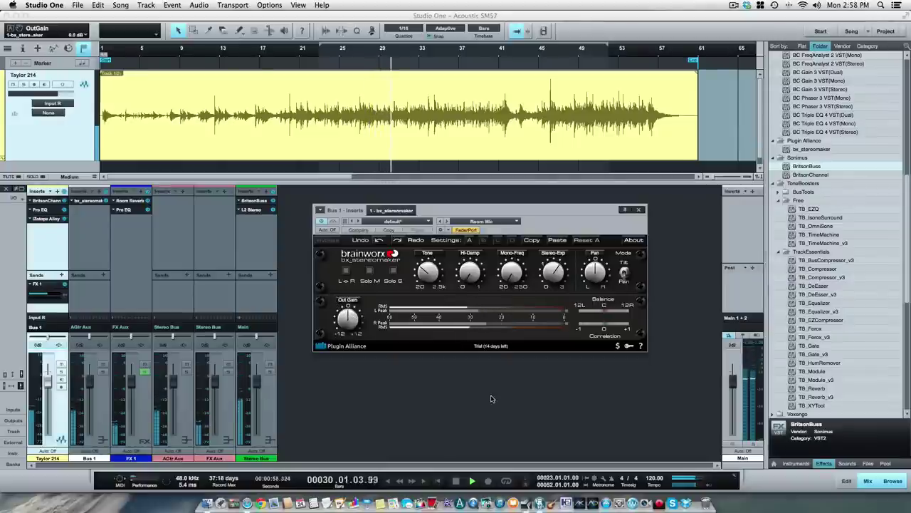
key("space")
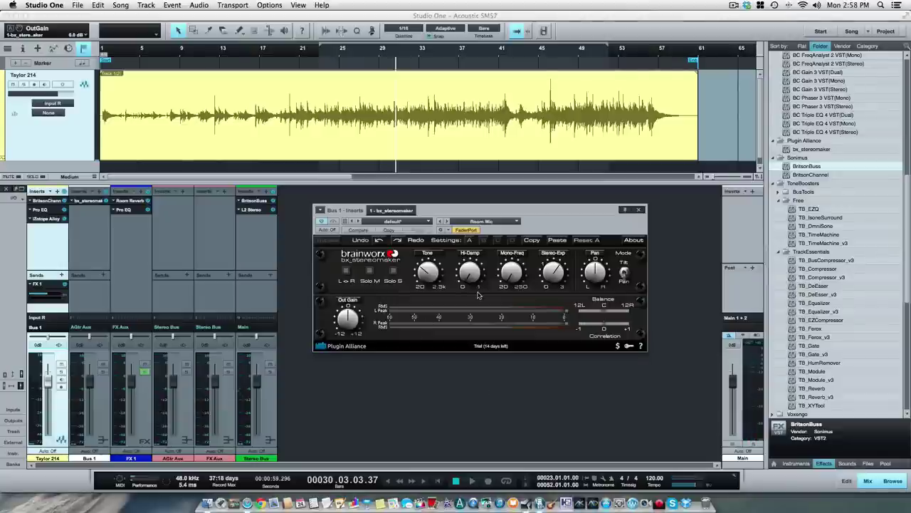
left_click(517, 222)
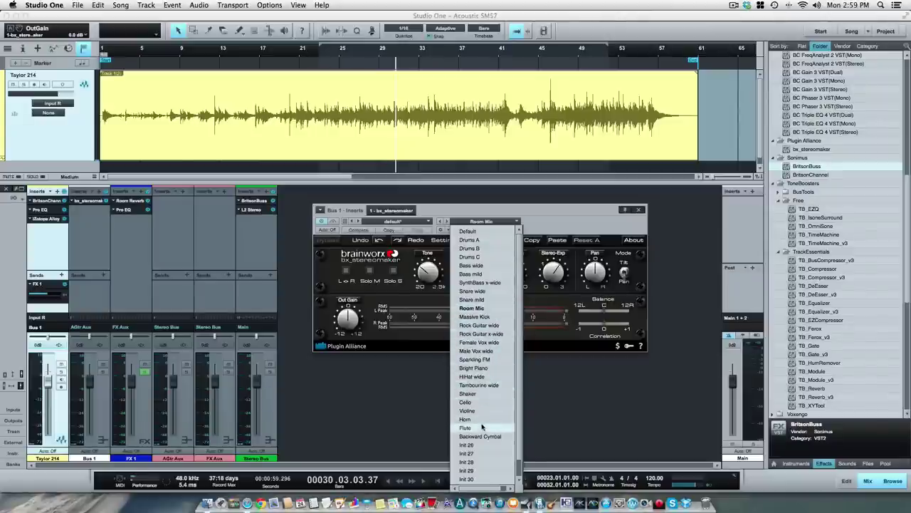
scroll(484, 462, "down", 1)
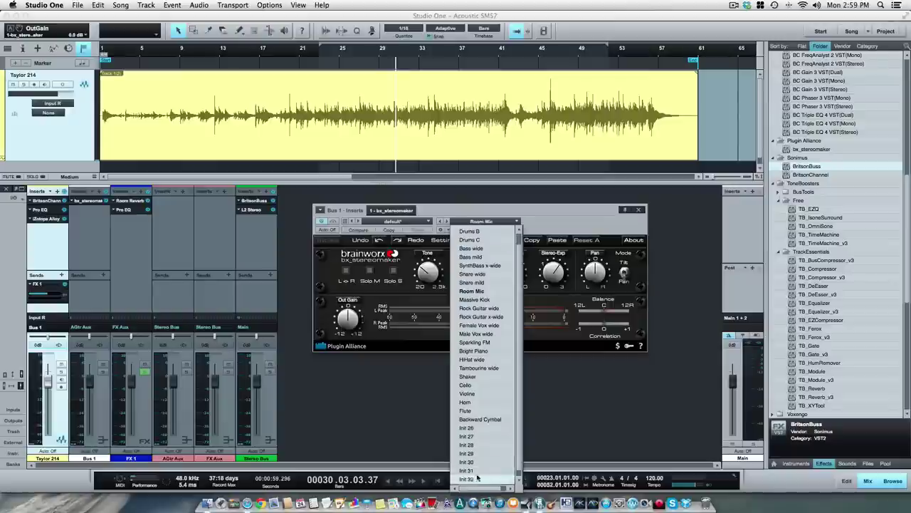
left_click(591, 223)
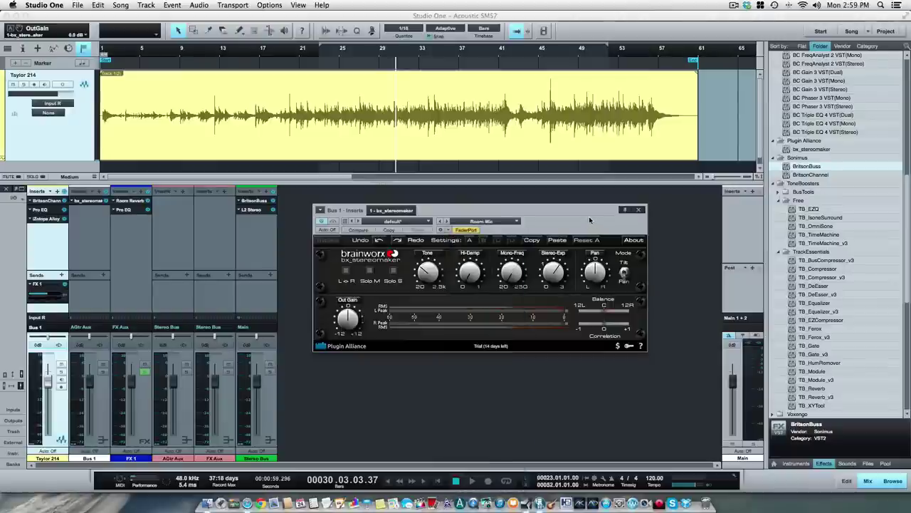
left_click(330, 242)
Bypass the bx_stereomaker plugin on Bus 1 from its editor window header
left_click(333, 222)
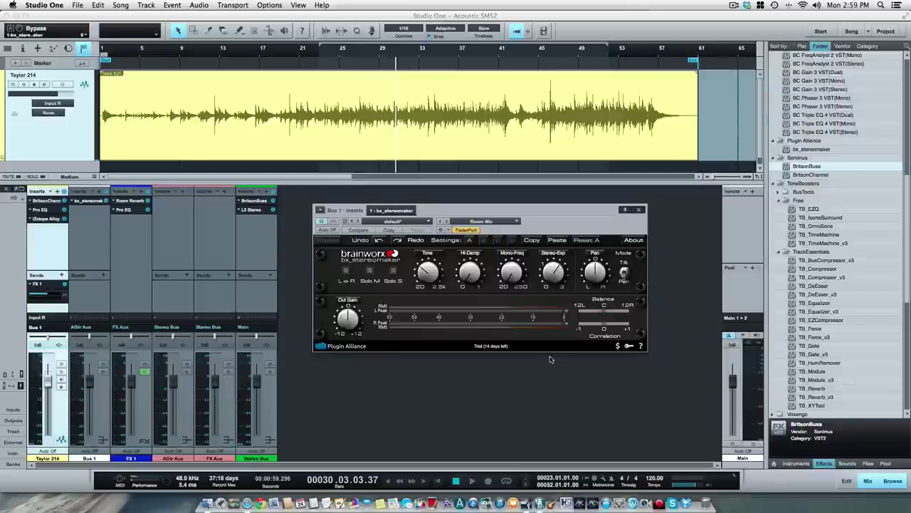